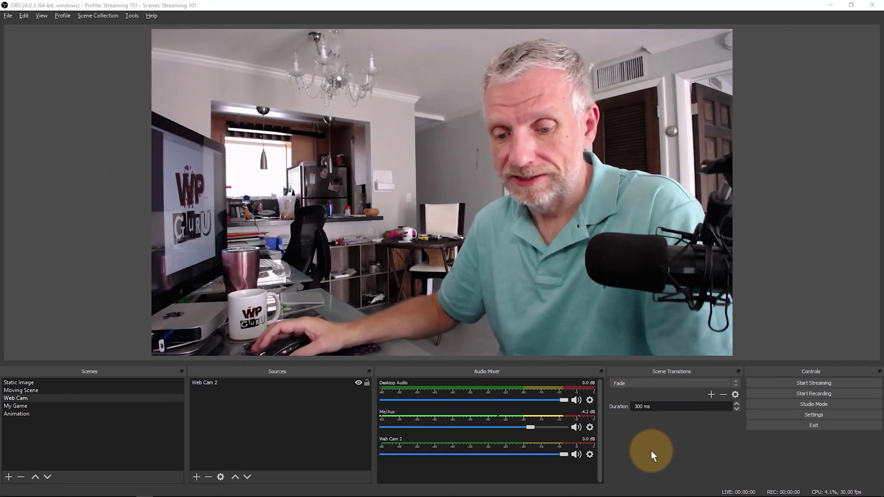
# Make My Game the live scene in the Scenes dock
pyautogui.press('Up')
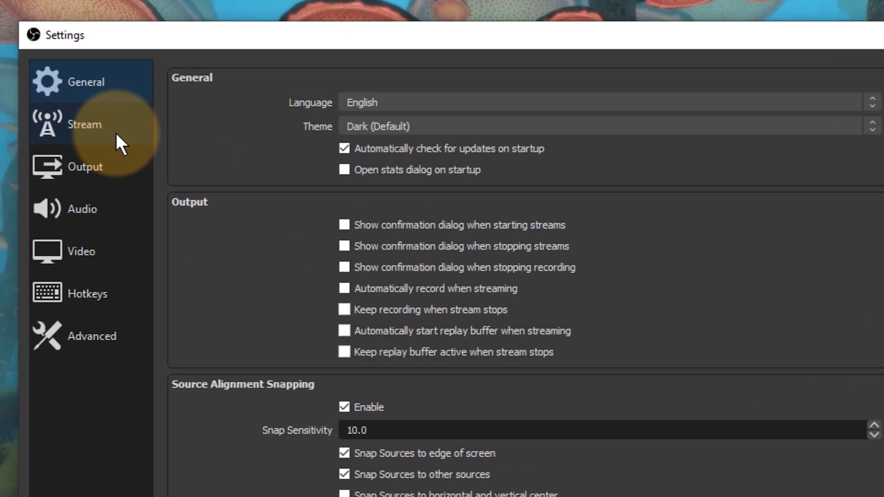
# Browse the Stream and Output pages, ending on Video with 1920x1080 canvas and 1280x720 output
pyautogui.click(264, 123)
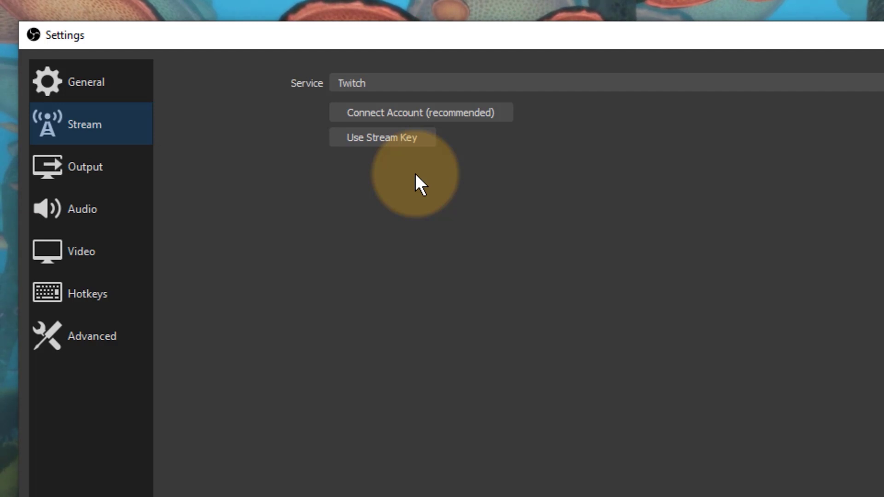
pyautogui.click(128, 166)
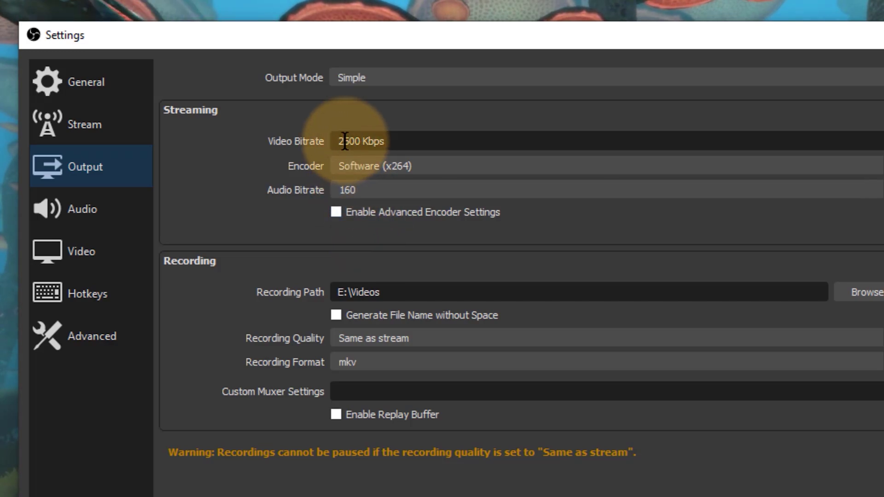
pyautogui.click(116, 246)
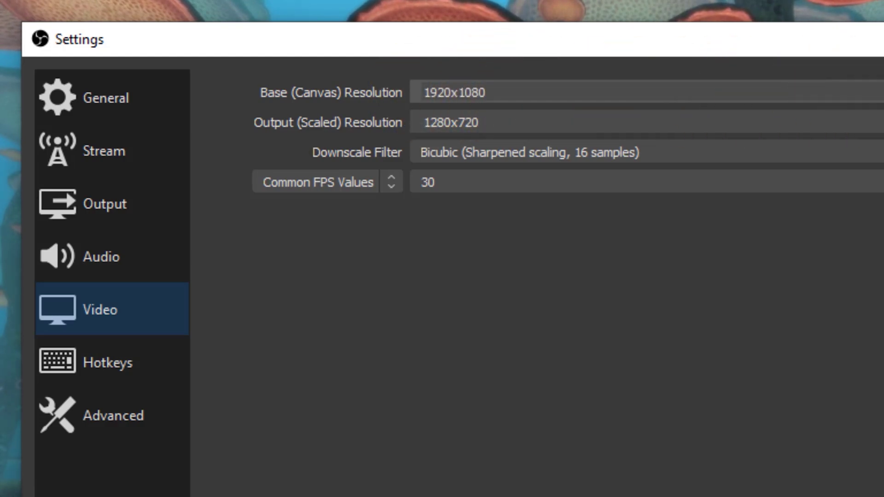
# Check the canvas resolution list unchanged, then choose 1920x1080 as the output resolution
pyautogui.click(824, 92)
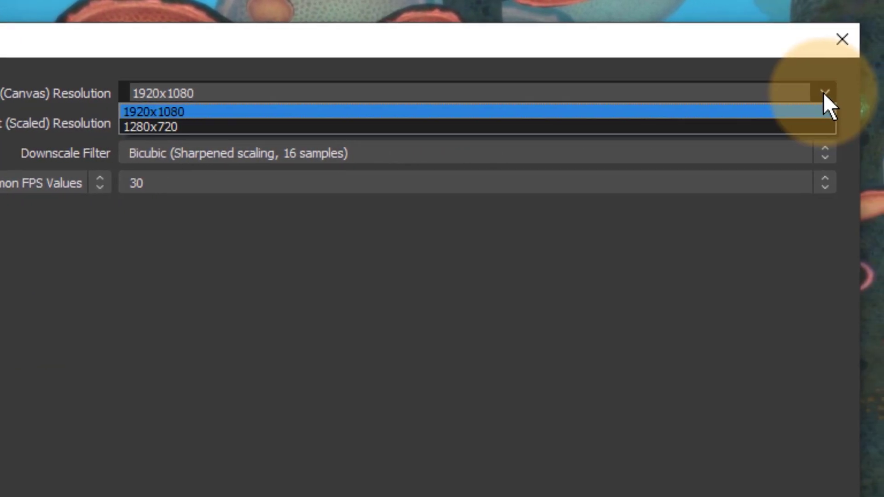
pyautogui.click(733, 89)
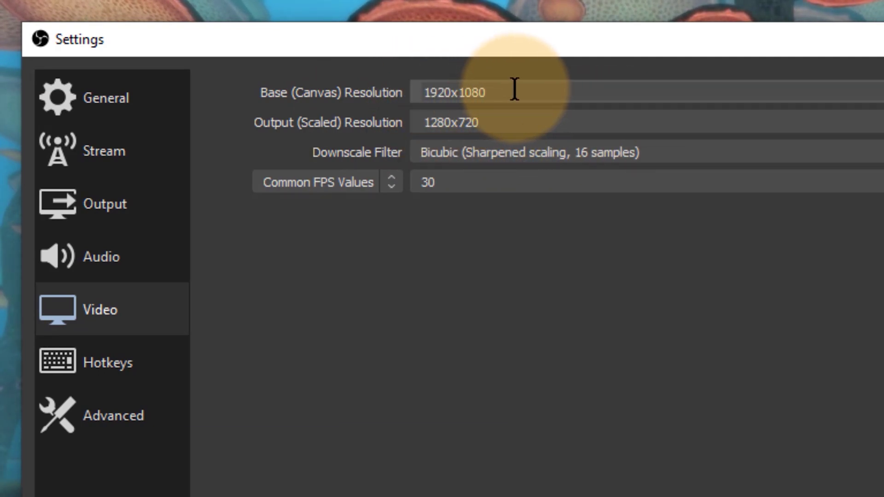
pyautogui.click(487, 92)
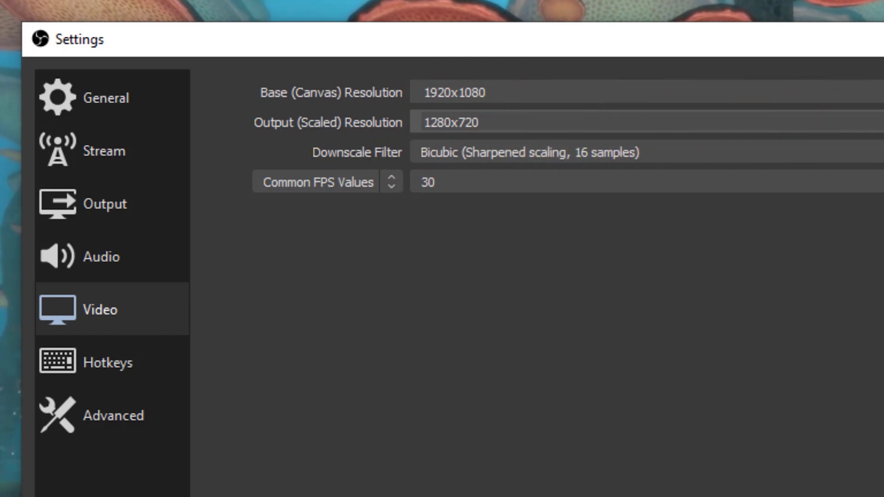
pyautogui.click(879, 122)
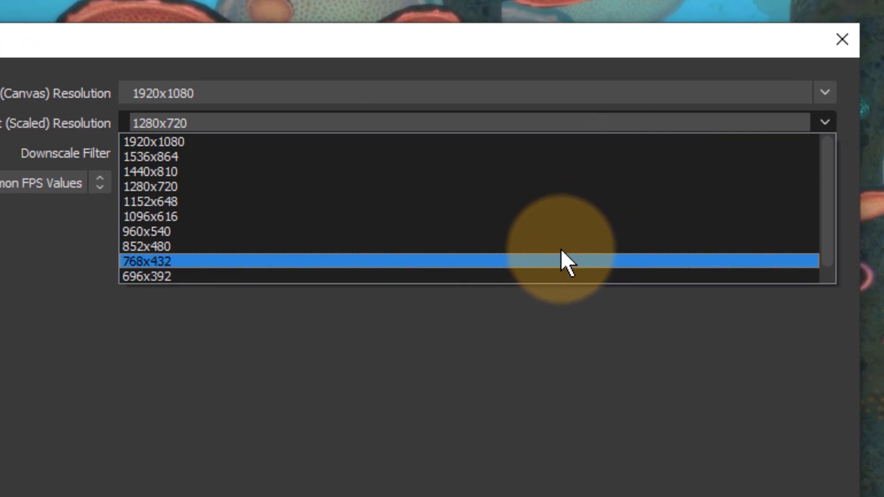
pyautogui.scroll(-1, 561, 201)
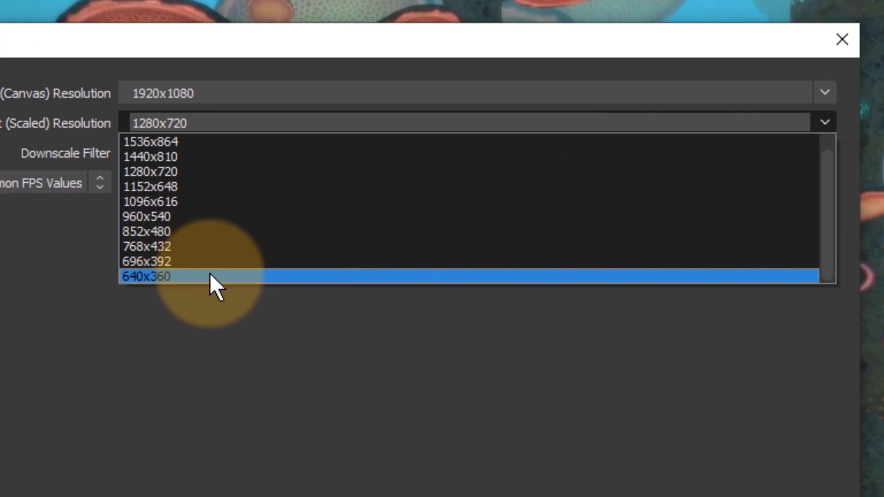
pyautogui.scroll(1, 209, 273)
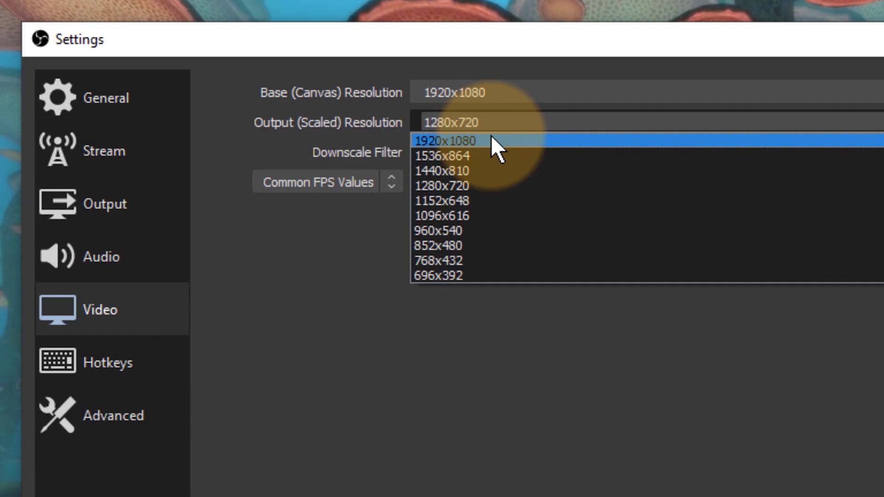
pyautogui.click(491, 139)
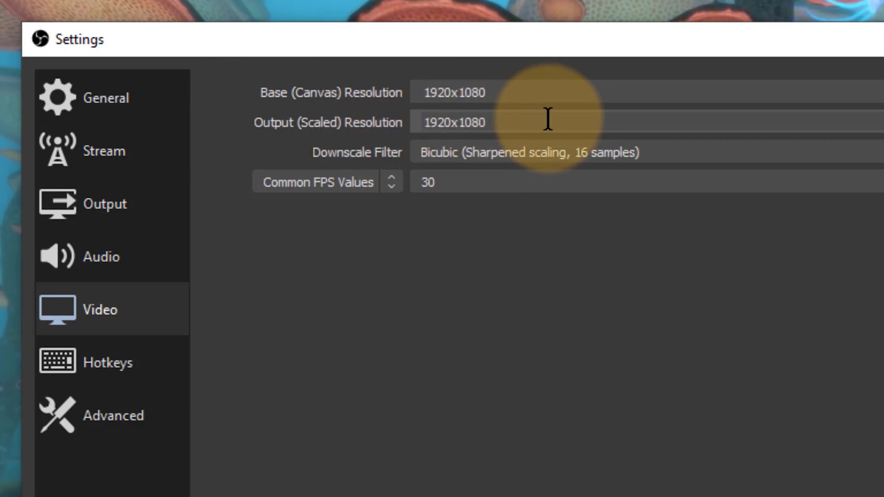
# Review the canvas resolution choices and leave the canvas at 1920x1080
pyautogui.hotkey('shift', 'Tab')
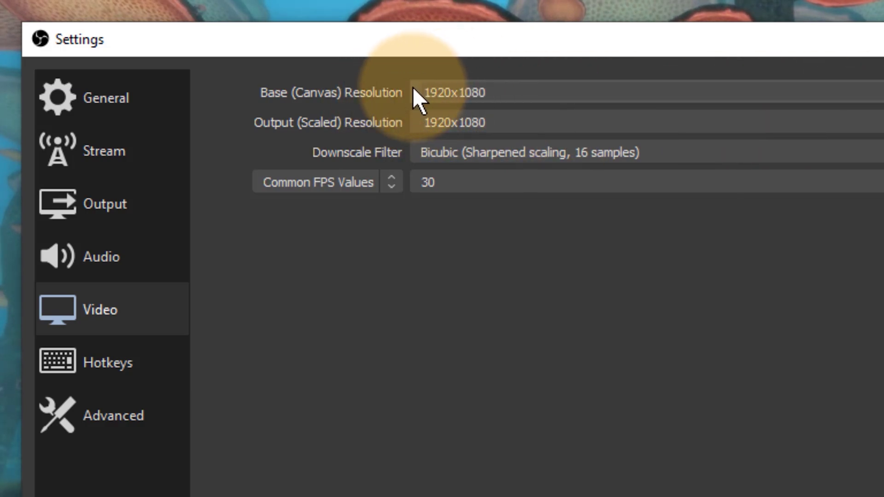
pyautogui.hotkey('shift', 'Tab')
pyautogui.hotkey('alt', 'Down')
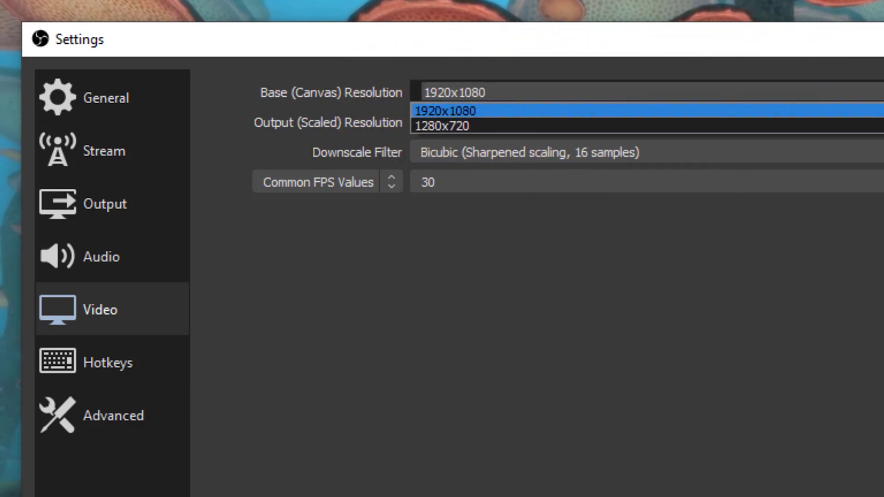
pyautogui.press('Down')
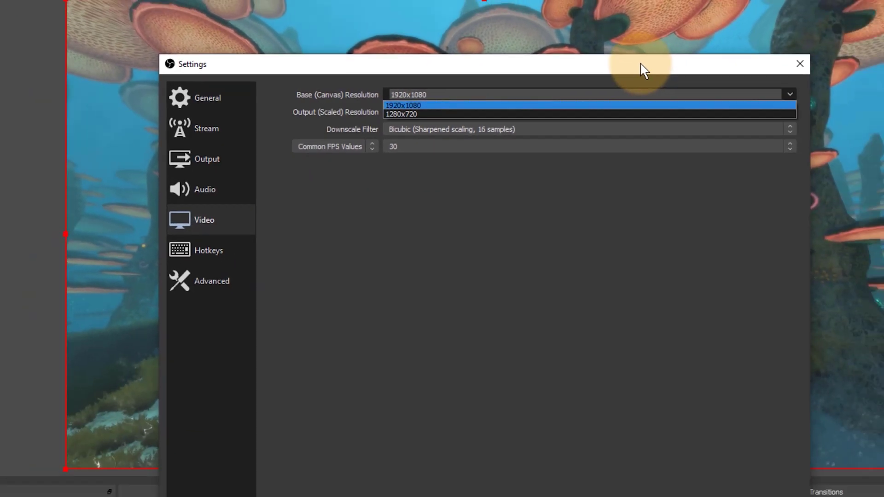
pyautogui.press('Escape')
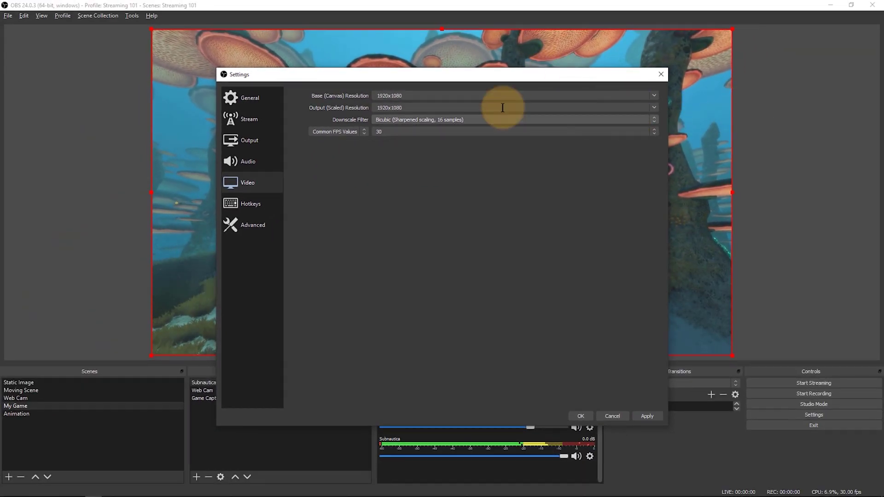
# Set both canvas and output resolutions to 1280x720, apply and save the settings
pyautogui.moveTo(428, 79); pyautogui.dragTo(639, 132)
pyautogui.click(864, 149)
pyautogui.click(824, 162)
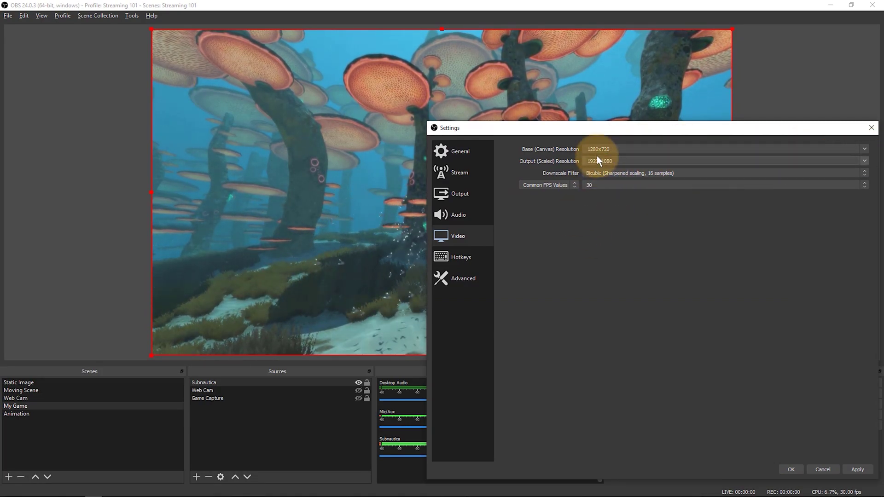
pyautogui.click(862, 159)
pyautogui.click(730, 167)
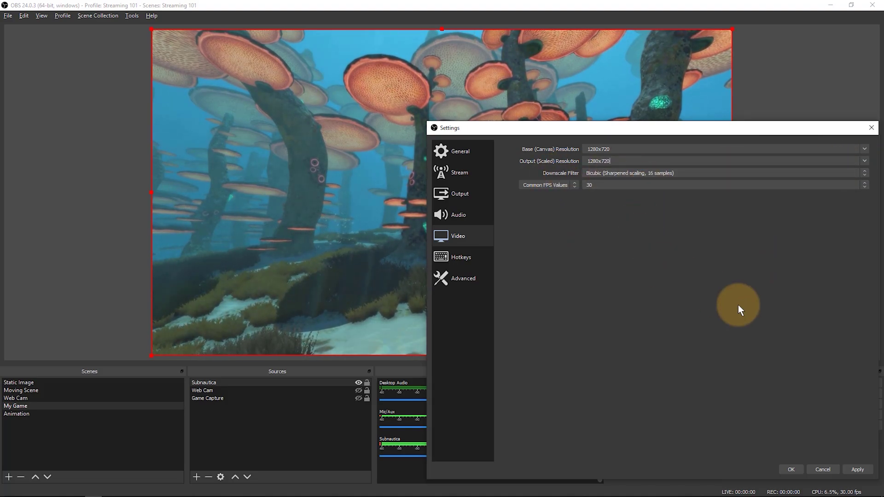
pyautogui.click(851, 467)
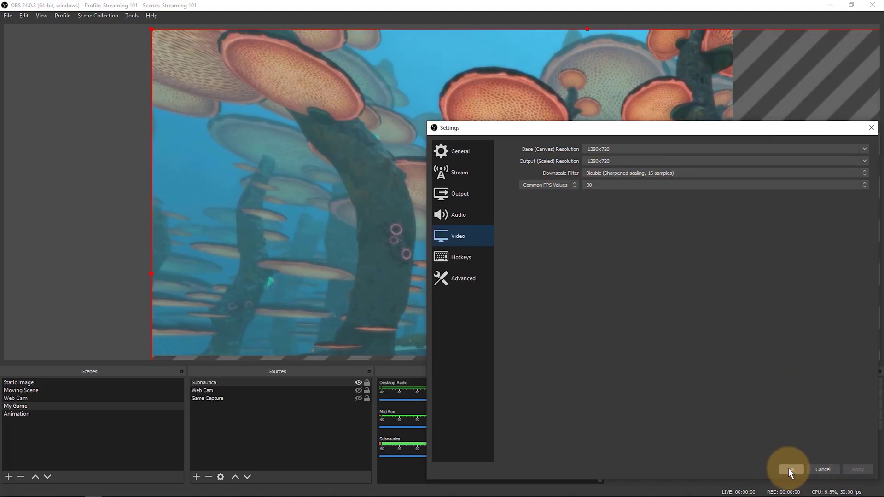
pyautogui.click(789, 469)
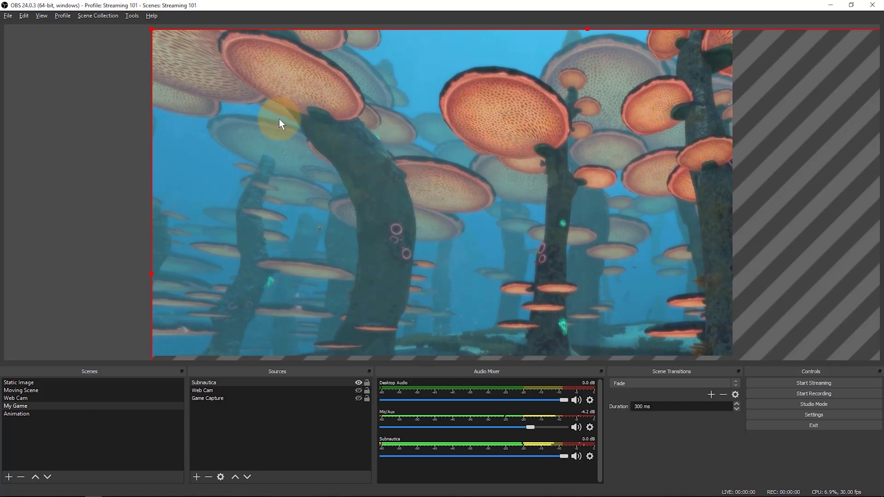
# Fit the Subnautica source to the new 1280x720 canvas with Ctrl+F
pyautogui.moveTo(150, 29); pyautogui.dragTo(237, 86)
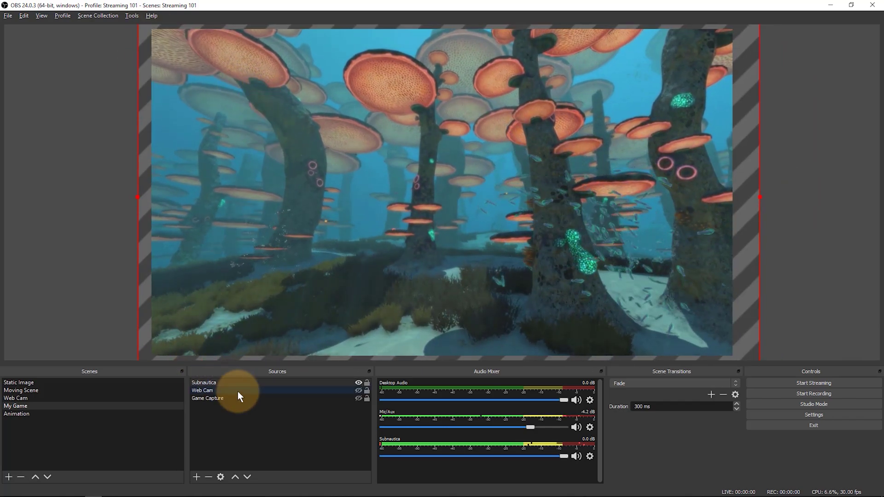
pyautogui.click(247, 386)
pyautogui.hotkey('ctrl', 'f')
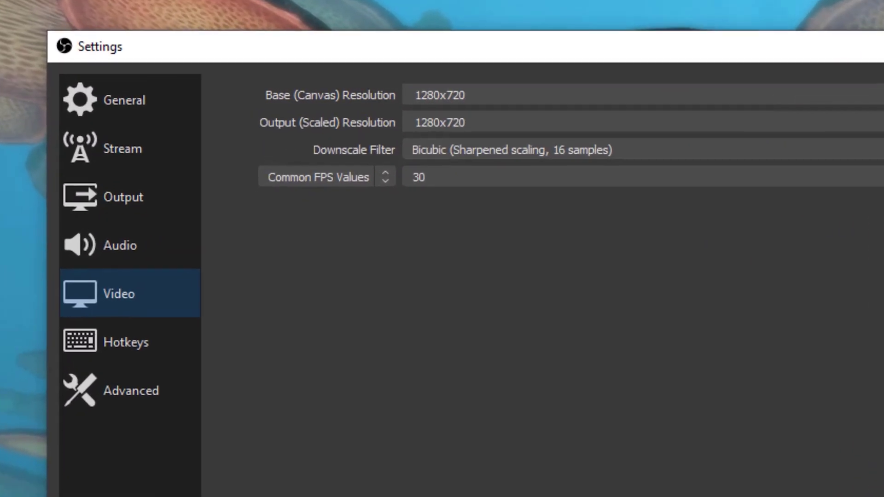
# Return the canvas resolution to 1920x1080 and pick 1920x1080 for the output
pyautogui.hotkey('alt', 'Down')
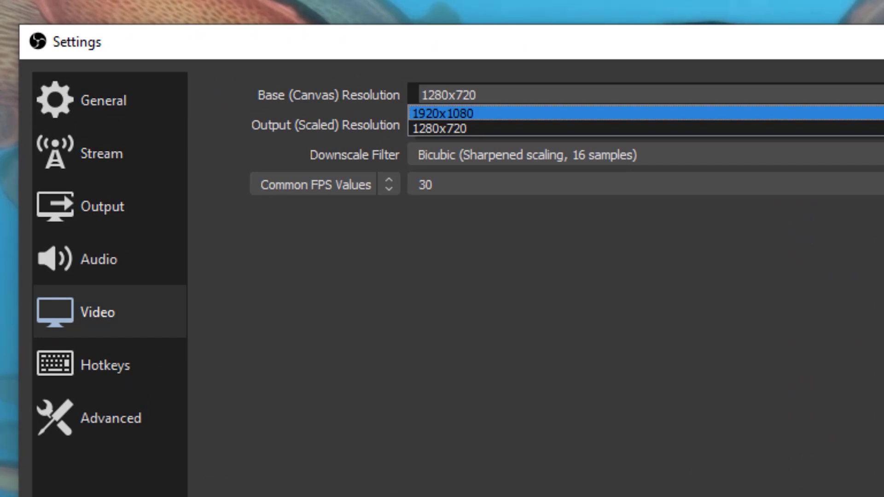
pyautogui.press('Return')
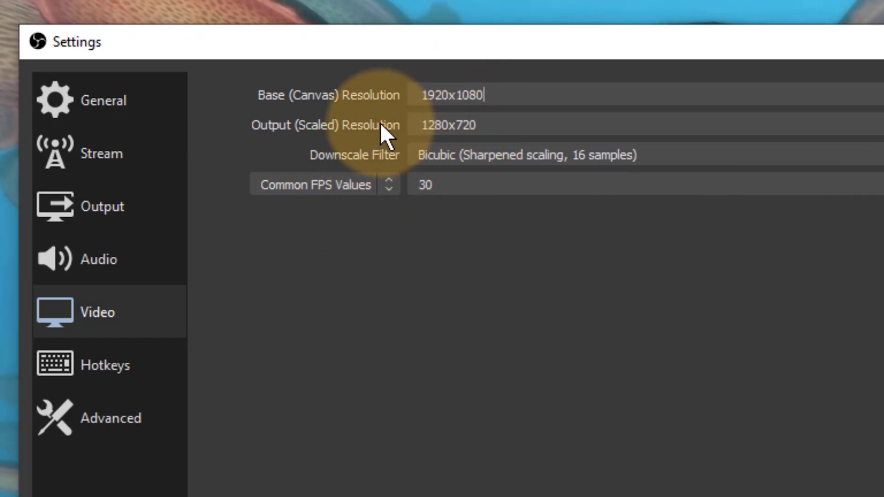
pyautogui.click(484, 127)
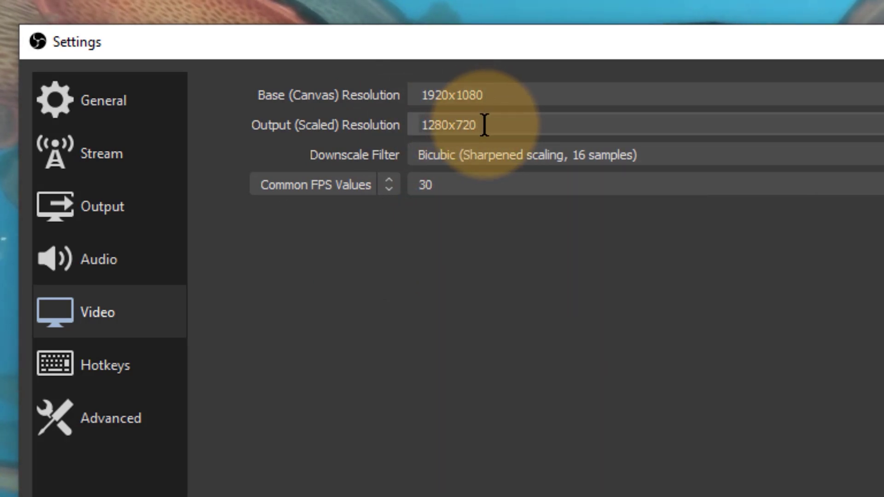
pyautogui.moveTo(484, 127); pyautogui.dragTo(404, 122)
pyautogui.click(509, 118)
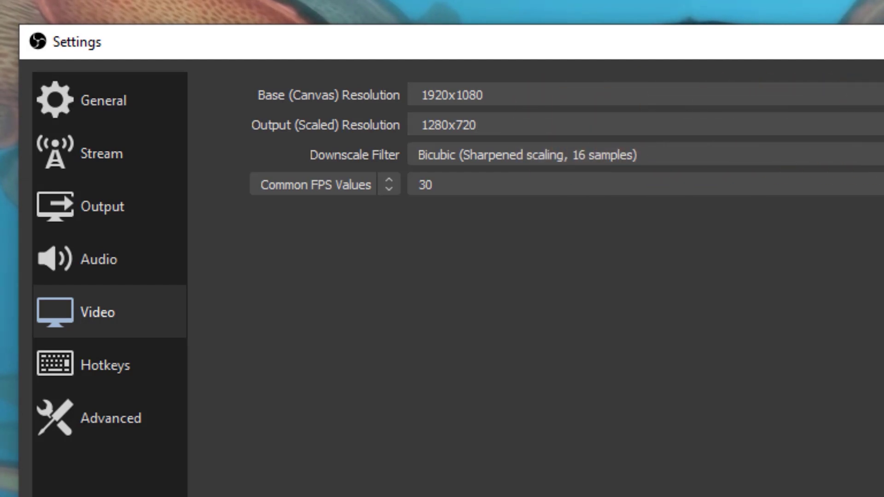
pyautogui.click(880, 125)
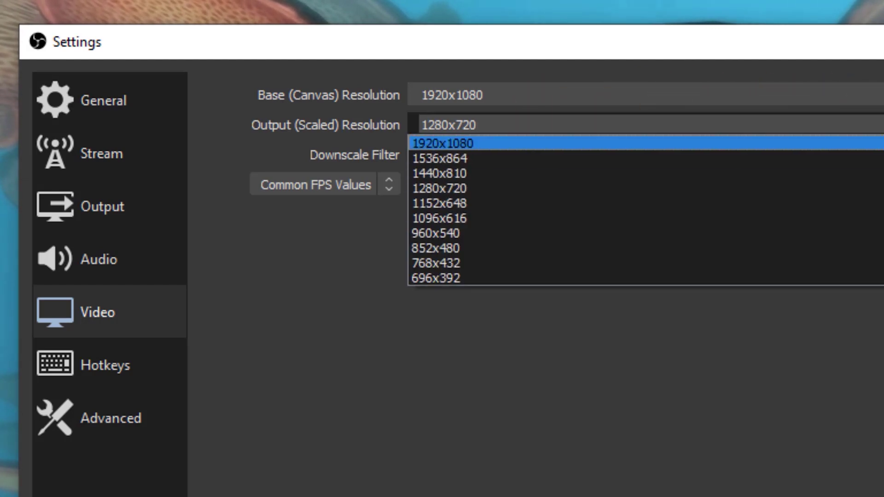
pyautogui.press('Return')
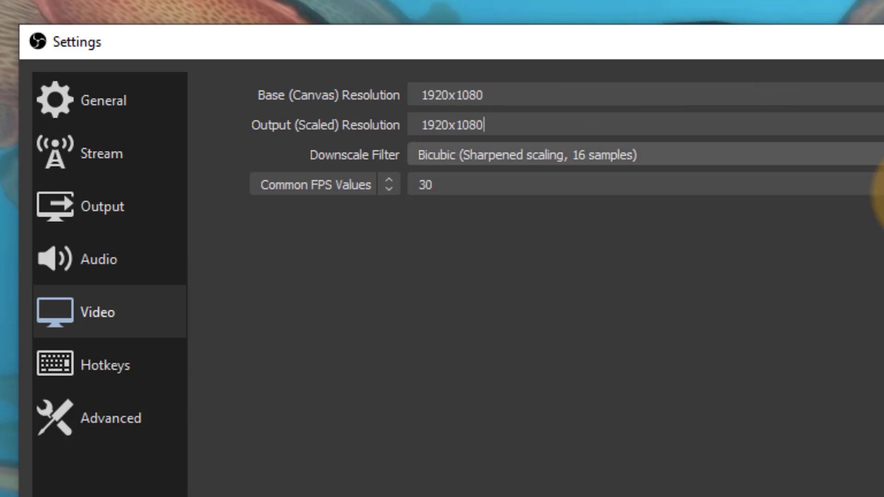
# Review output resolutions and frame rates, keep 30 FPS, and apply 1920x1080 output
pyautogui.click(493, 124)
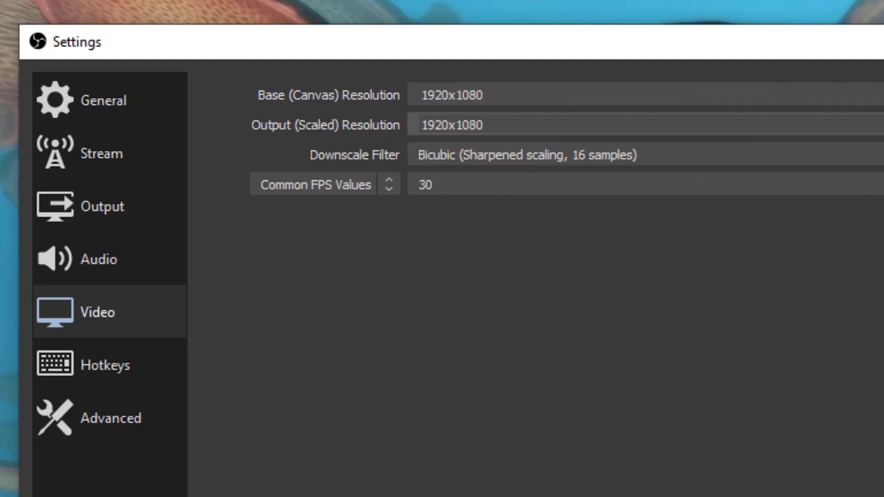
pyautogui.click(880, 124)
pyautogui.click(859, 185)
pyautogui.click(880, 125)
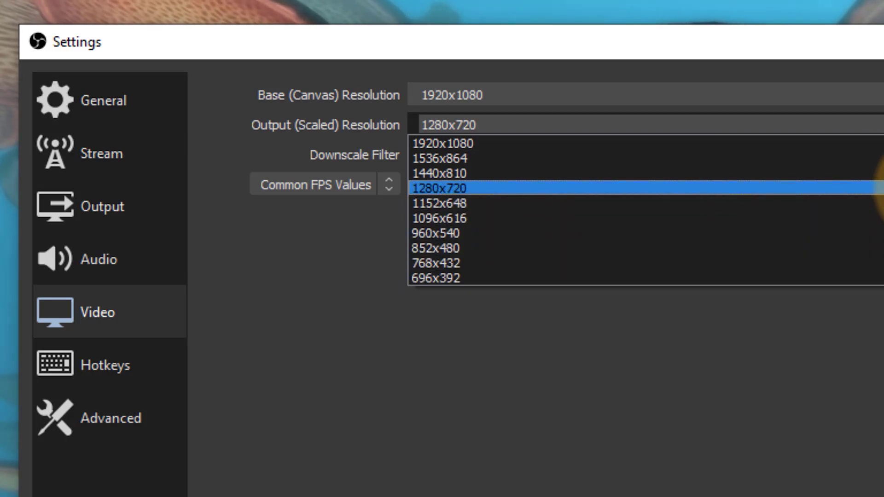
pyautogui.click(877, 188)
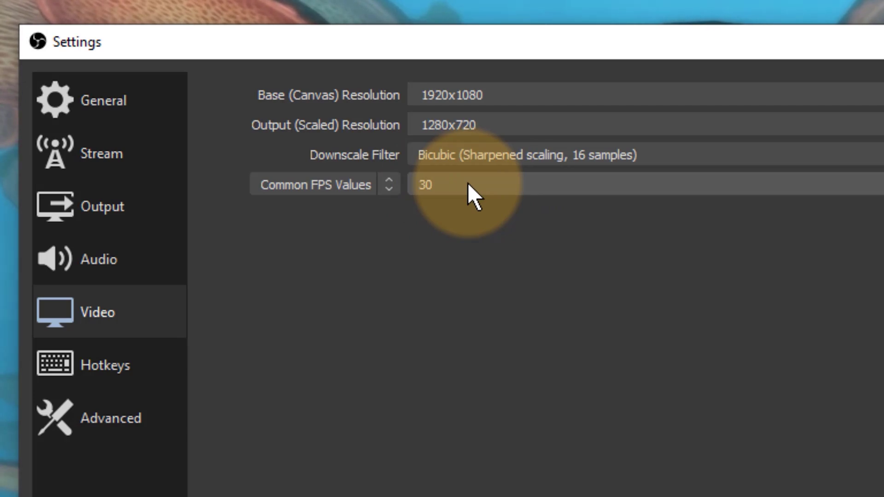
pyautogui.click(616, 182)
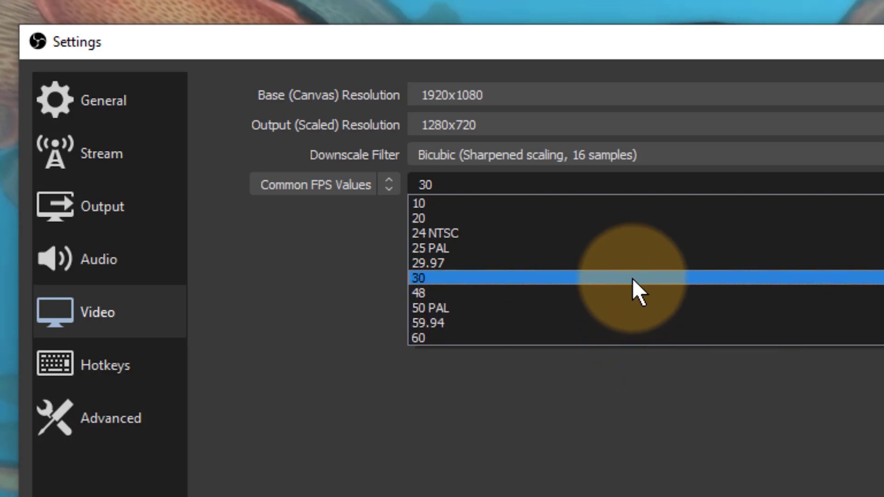
pyautogui.click(632, 278)
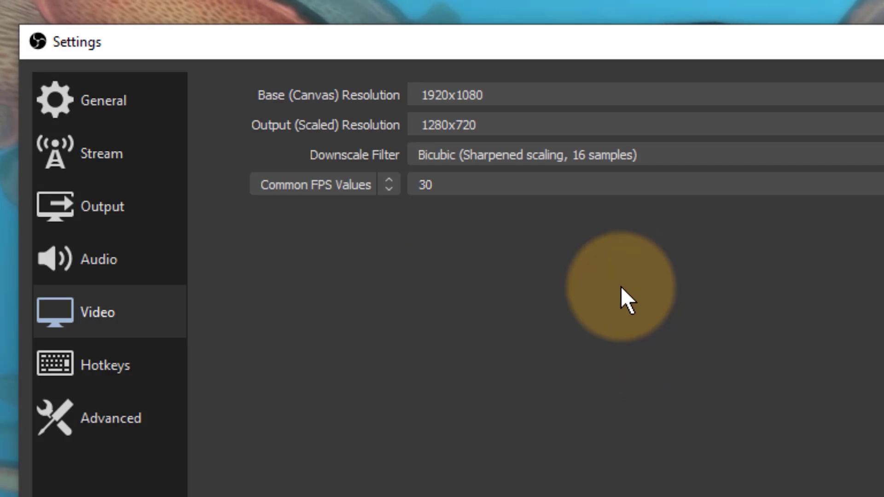
pyautogui.click(737, 116)
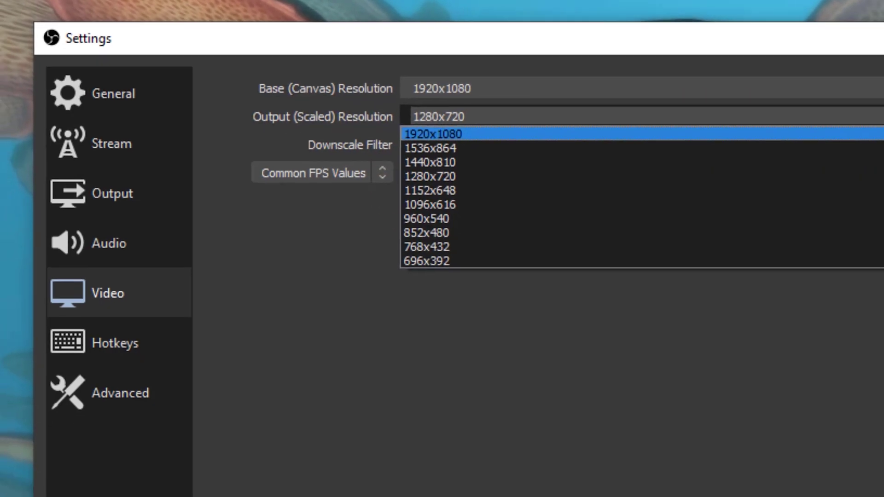
pyautogui.click(865, 133)
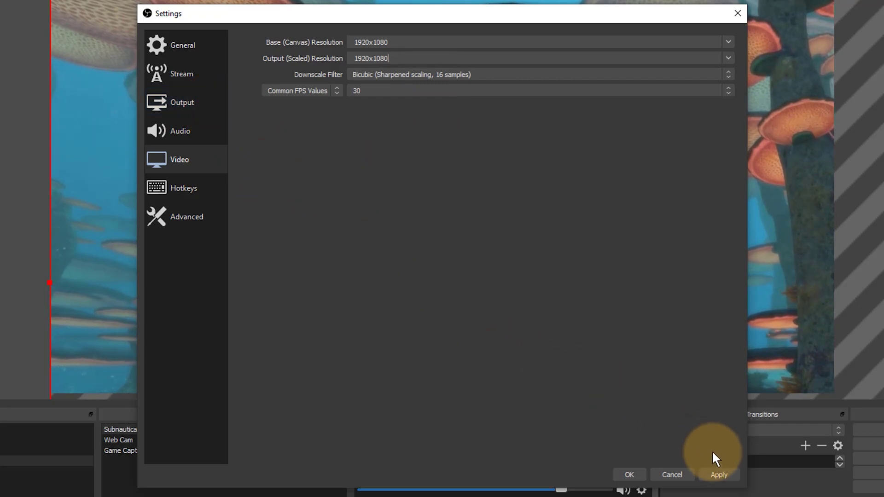
pyautogui.click(711, 471)
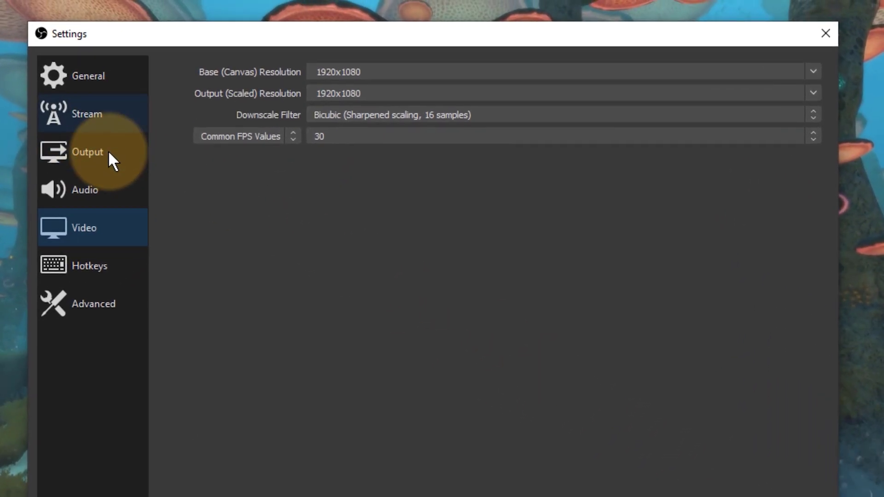
# Compare the Advanced and Simple output modes on the Output page, ending on Simple
pyautogui.click(109, 153)
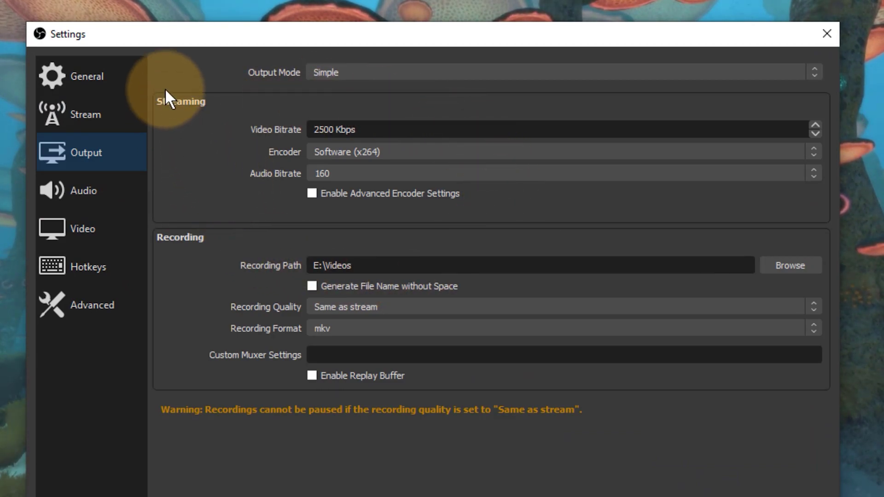
pyautogui.click(356, 68)
pyautogui.click(371, 91)
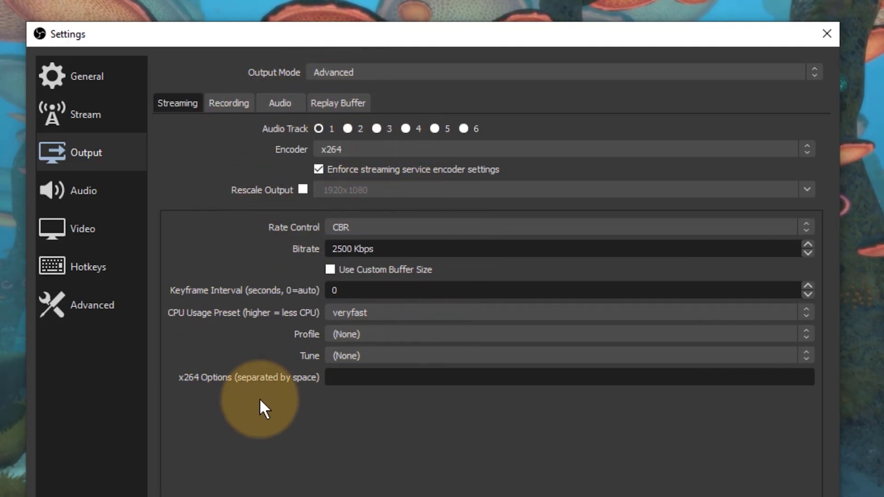
pyautogui.click(371, 74)
pyautogui.click(368, 80)
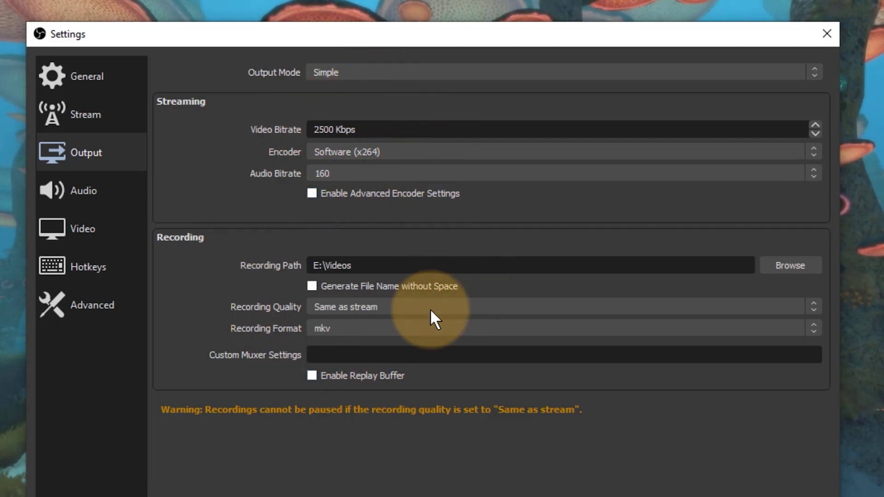
pyautogui.click(403, 73)
pyautogui.click(269, 122)
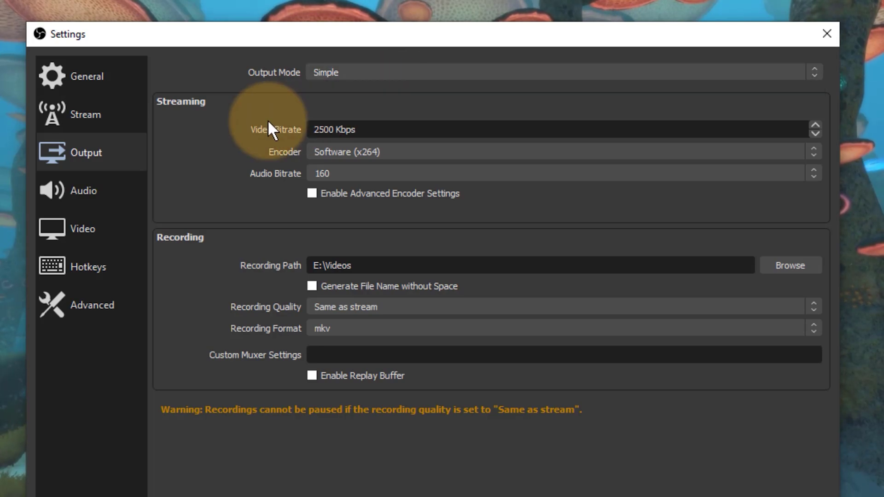
pyautogui.click(439, 76)
pyautogui.click(426, 91)
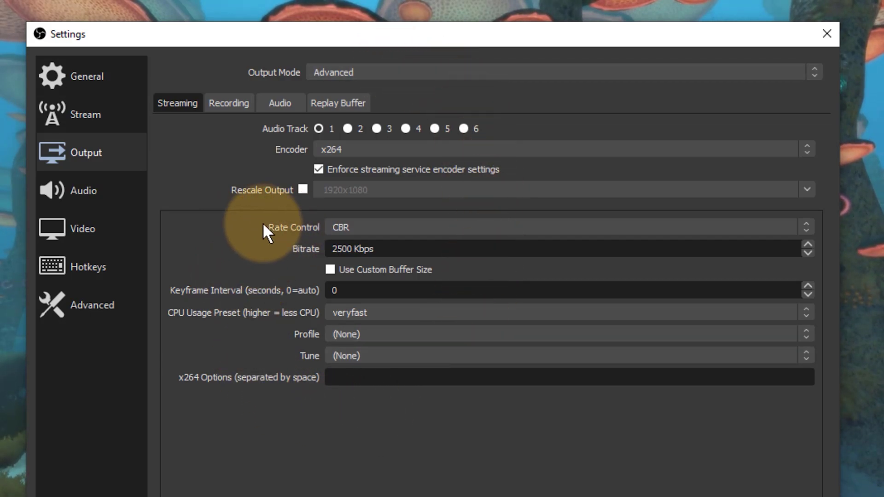
pyautogui.click(416, 72)
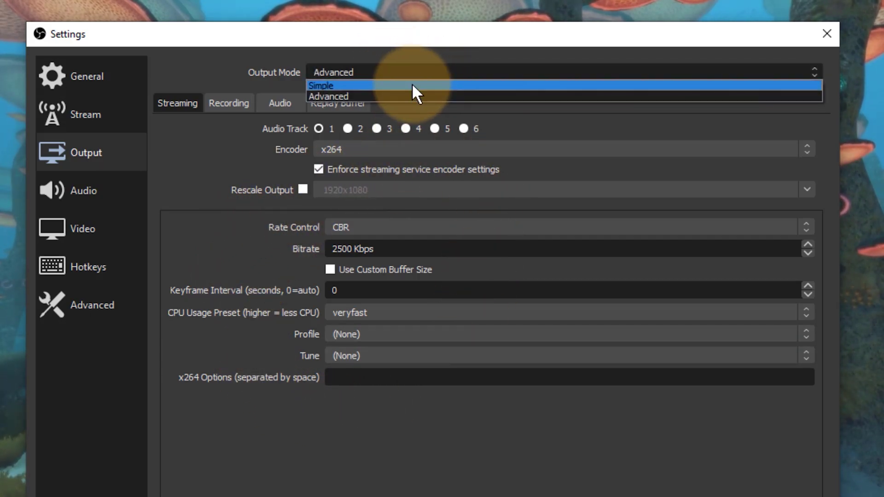
pyautogui.click(411, 85)
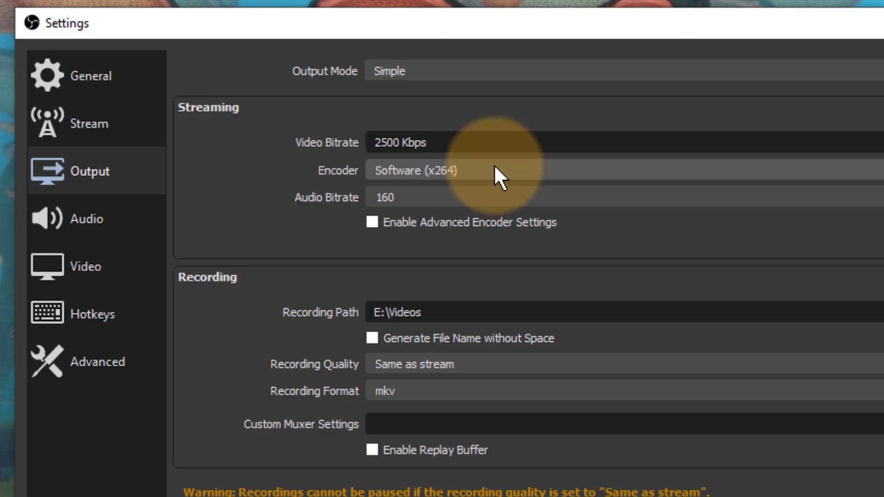
pyautogui.click(494, 168)
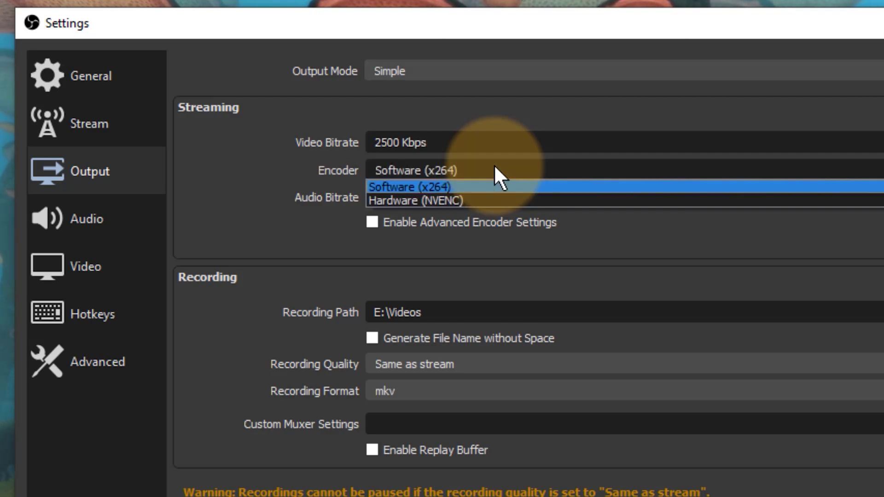
pyautogui.click(496, 197)
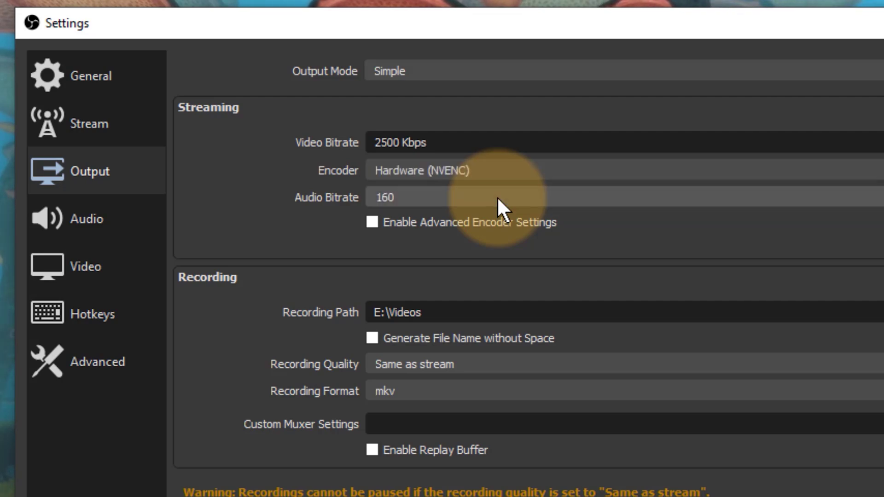
pyautogui.click(505, 163)
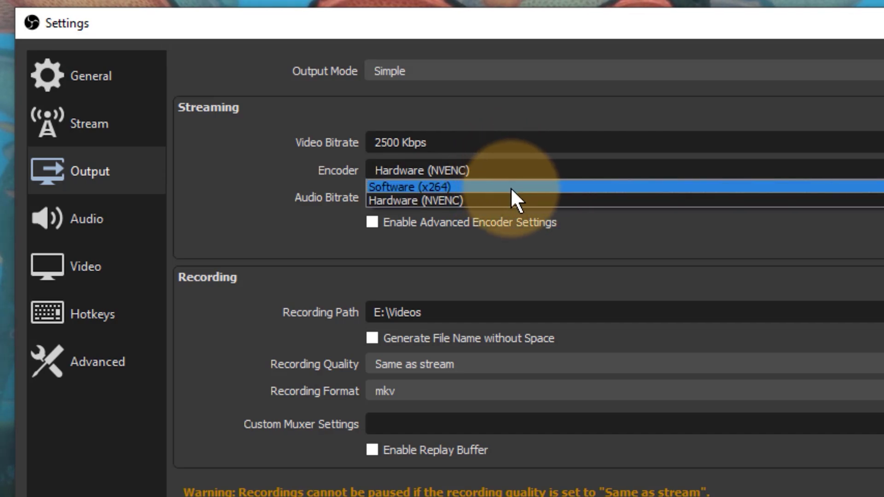
pyautogui.click(545, 185)
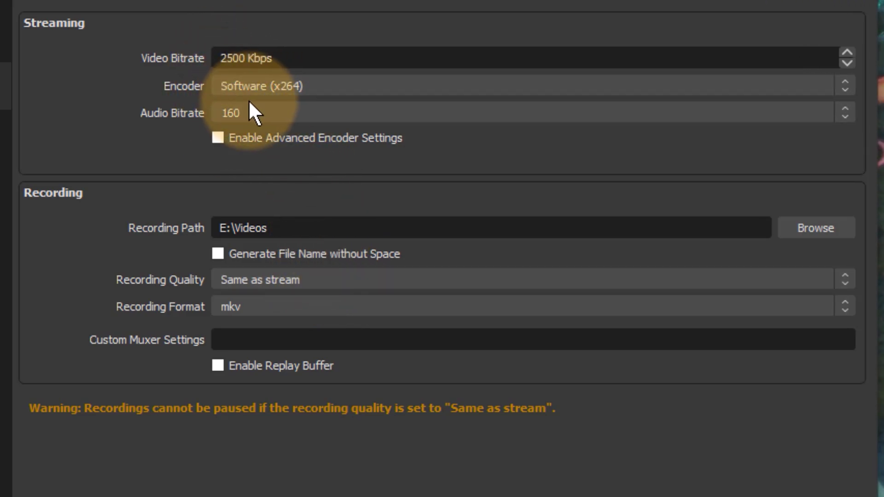
# Check Recording Quality options keeping Same as stream, then view the Recording Format list
pyautogui.click(380, 278)
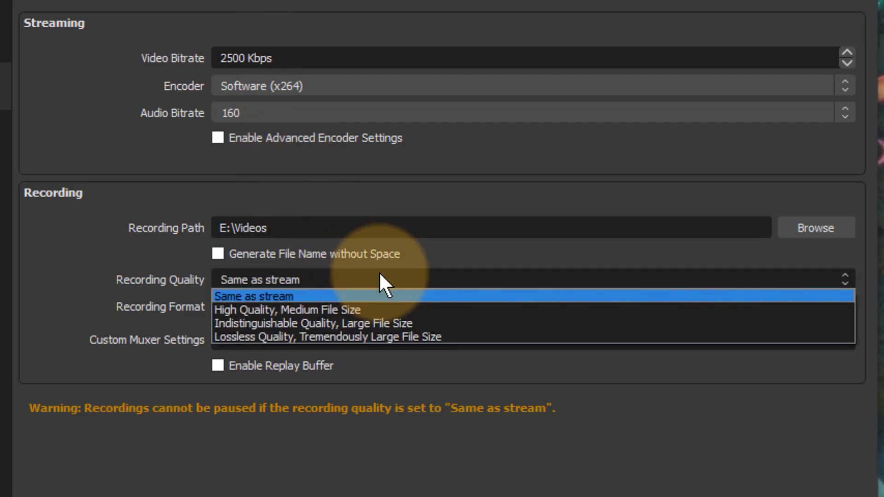
pyautogui.click(381, 276)
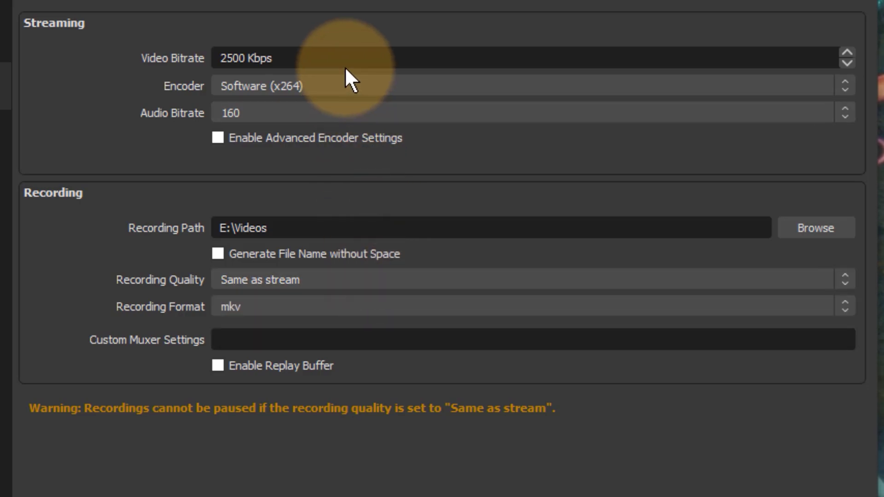
pyautogui.click(380, 278)
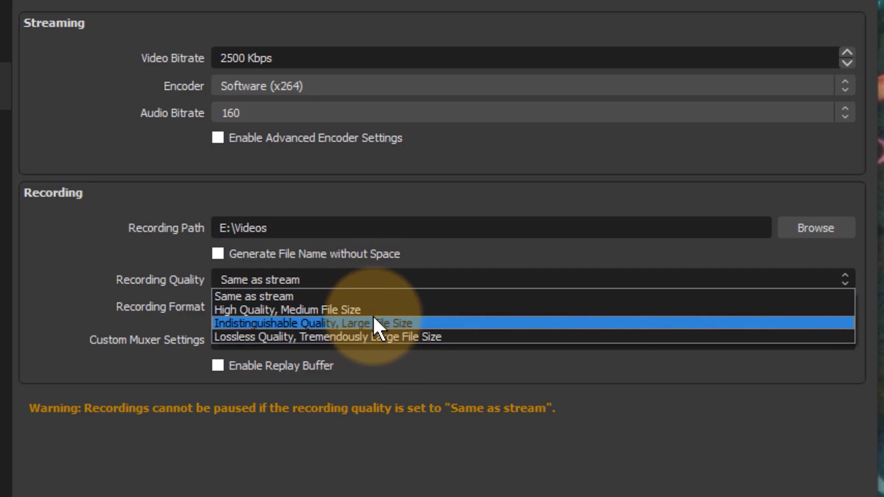
pyautogui.click(144, 325)
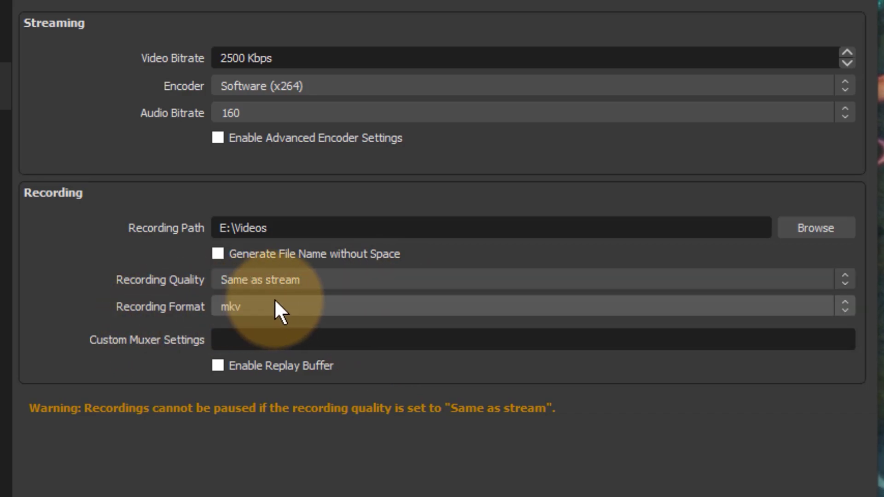
pyautogui.click(638, 304)
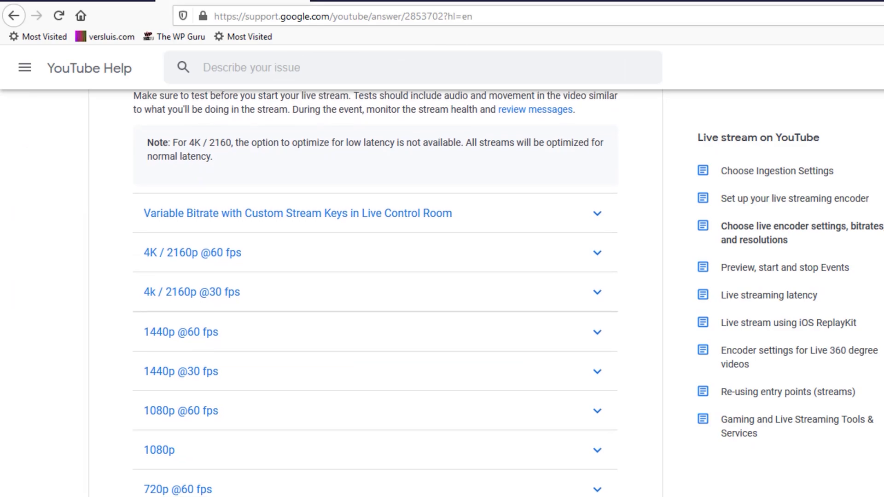
pyautogui.scroll(-4, 375, 322)
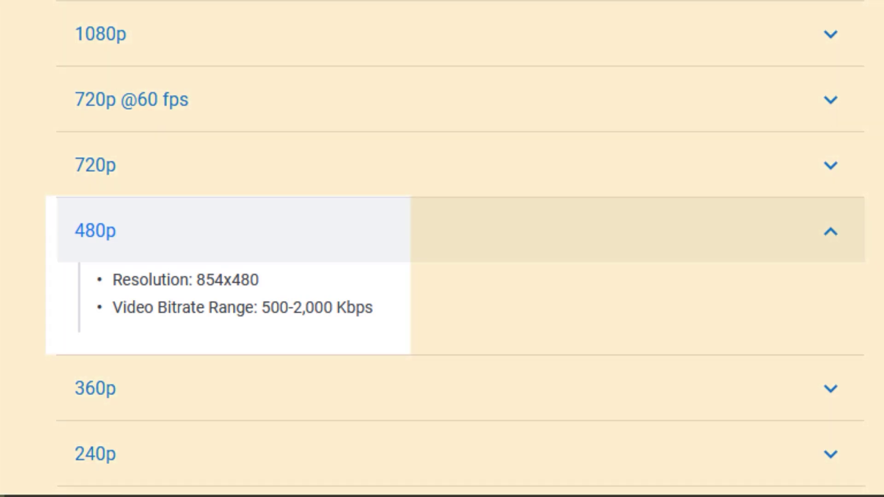
pyautogui.click(829, 173)
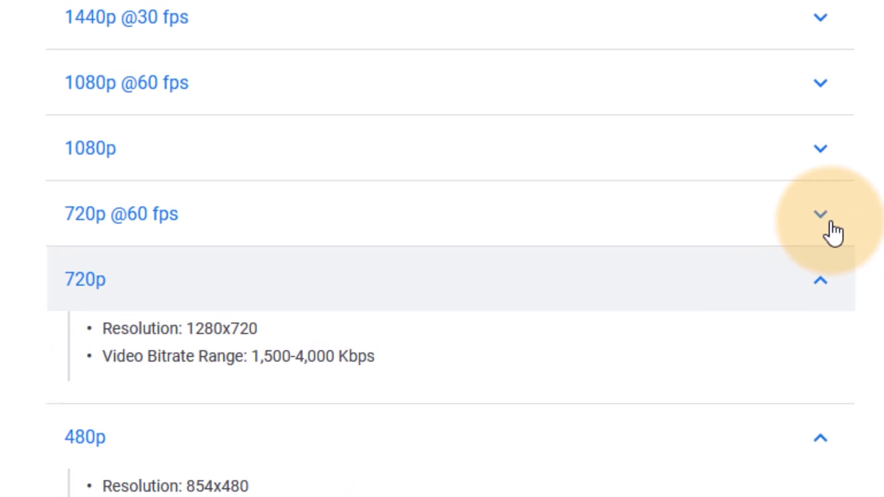
pyautogui.click(830, 100)
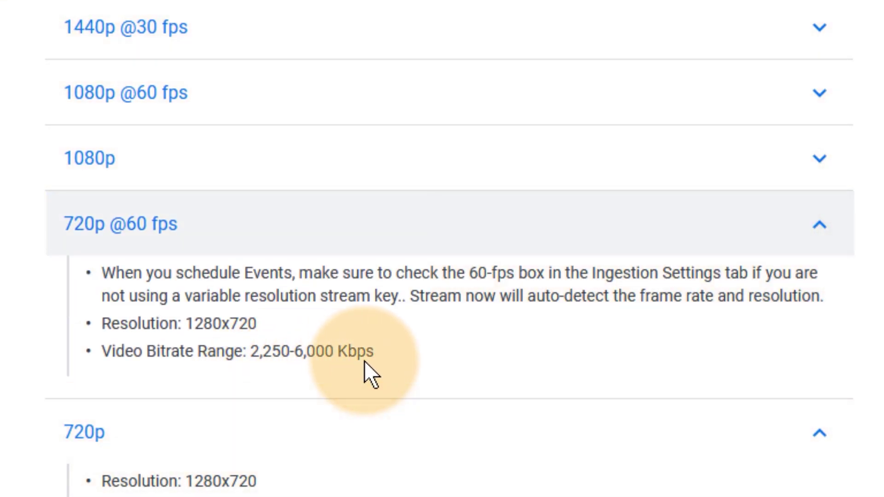
pyautogui.click(819, 158)
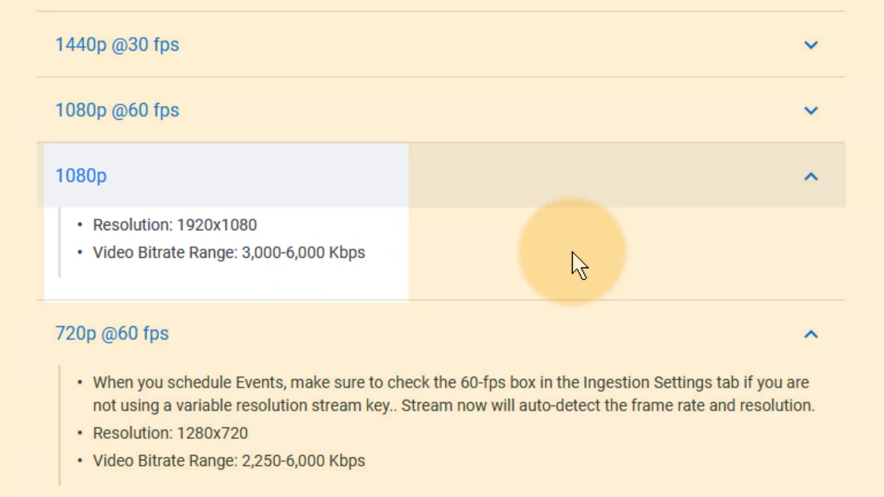
pyautogui.click(816, 114)
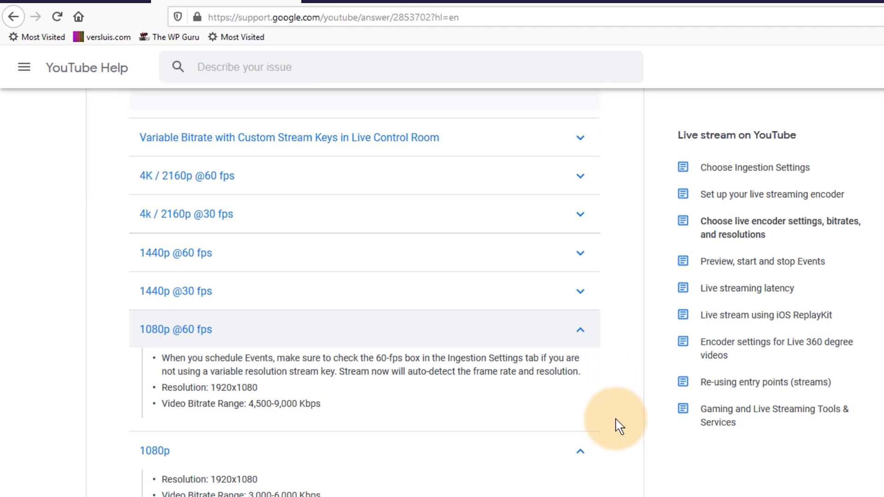
pyautogui.click(580, 175)
# Highlight the 4K 20,000-51,000 Kbps bitrate range, then clear the highlight
pyautogui.moveTo(257, 250); pyautogui.dragTo(342, 263)
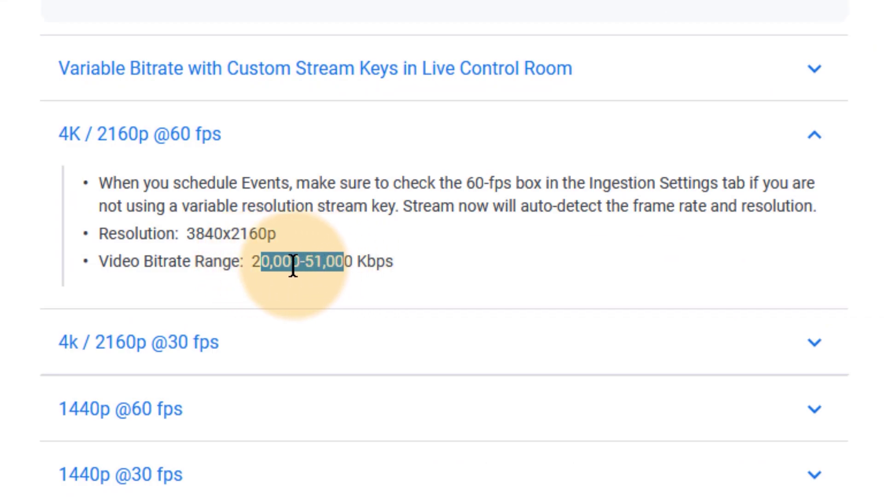
pyautogui.click(254, 264)
pyautogui.moveTo(252, 263); pyautogui.dragTo(408, 277)
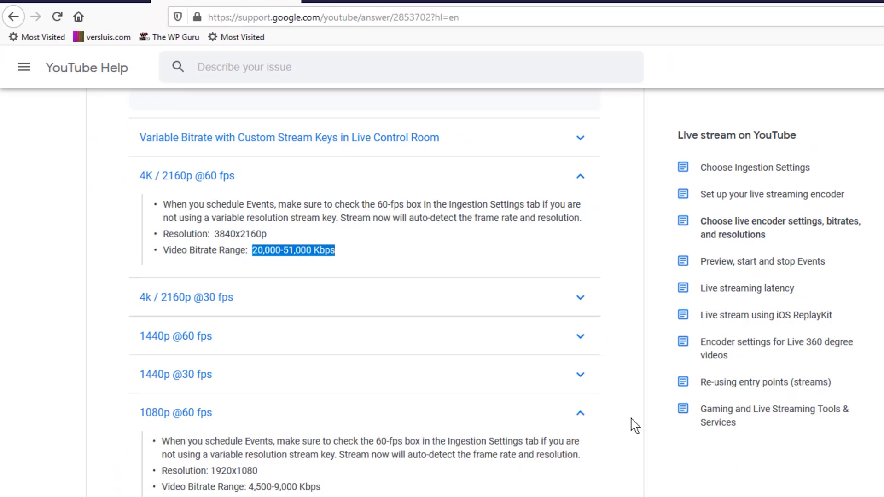
pyautogui.click(632, 386)
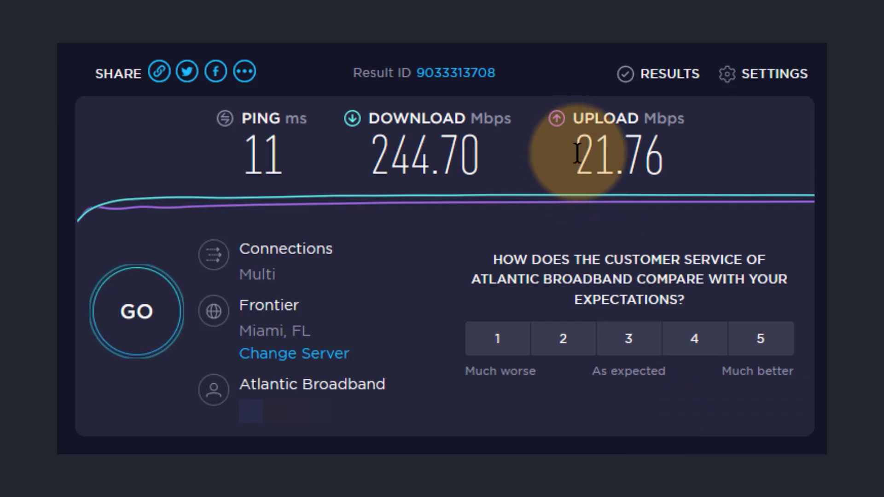
pyautogui.moveTo(576, 154); pyautogui.dragTo(661, 157)
pyautogui.click(646, 161)
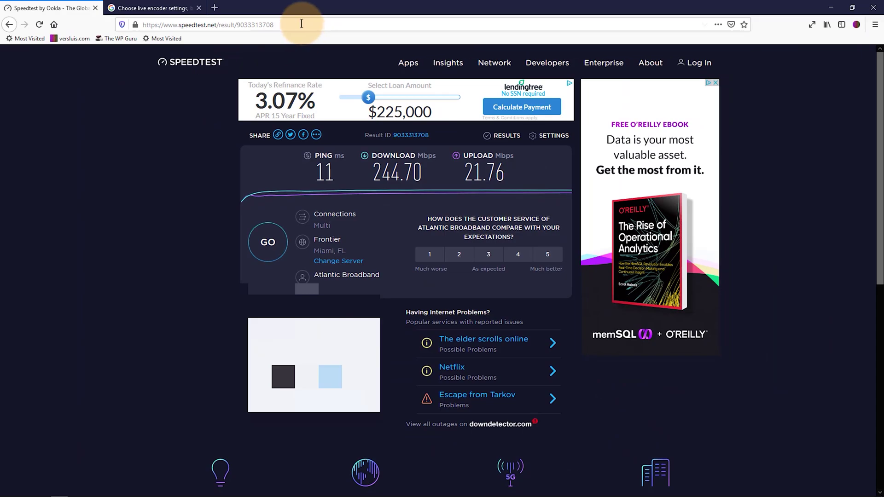
# Return to the Speedtest home page and run a new test with a single connection
pyautogui.click(288, 26)
pyautogui.moveTo(288, 26); pyautogui.dragTo(225, 28)
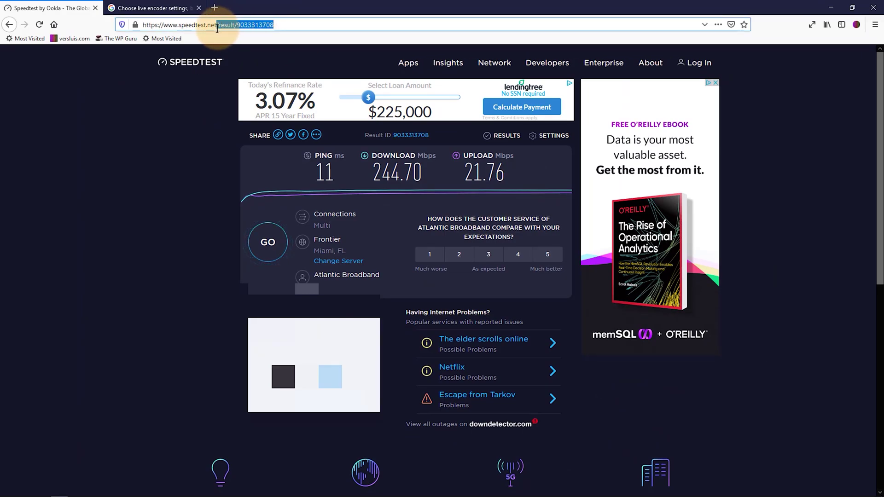
pyautogui.press('BackSpace')
pyautogui.press('Return')
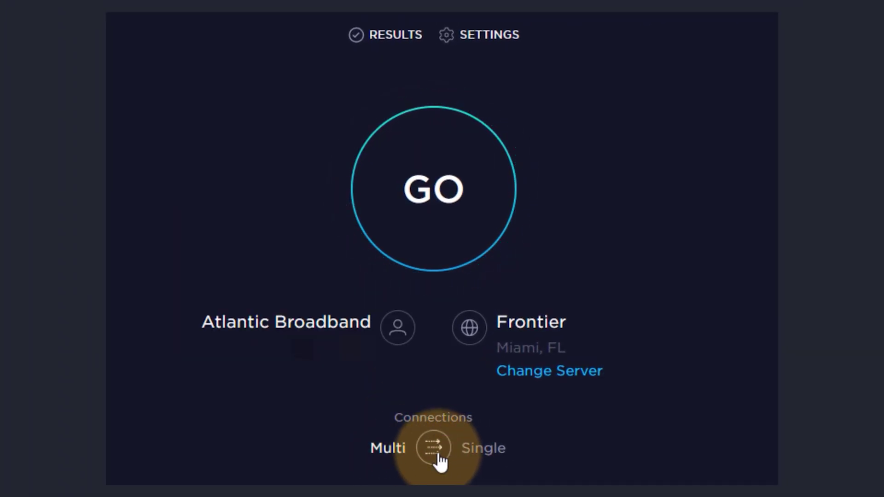
pyautogui.click(438, 456)
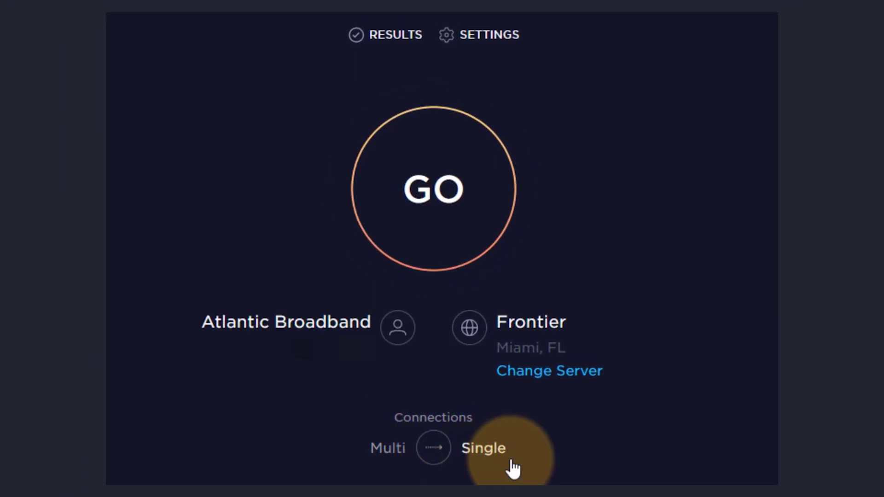
pyautogui.click(418, 125)
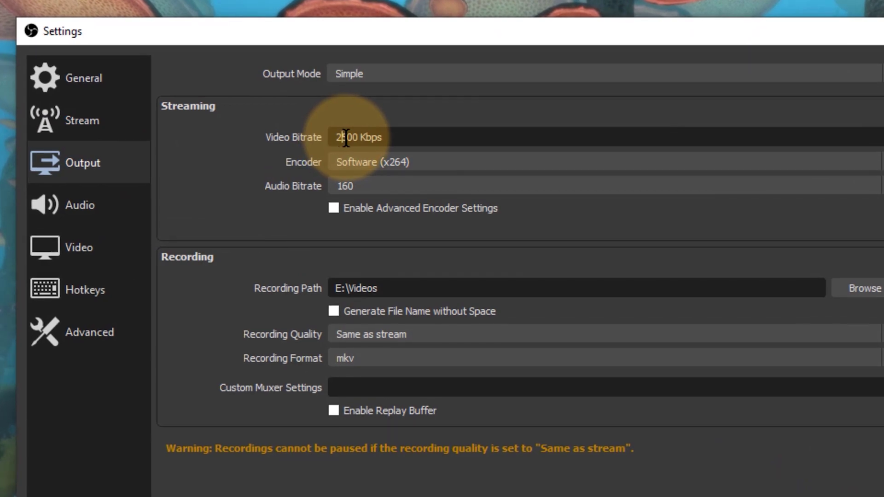
# Change the Video Bitrate from 2500 to 5000 Kbps and save with OK
pyautogui.moveTo(346, 137); pyautogui.dragTo(317, 136)
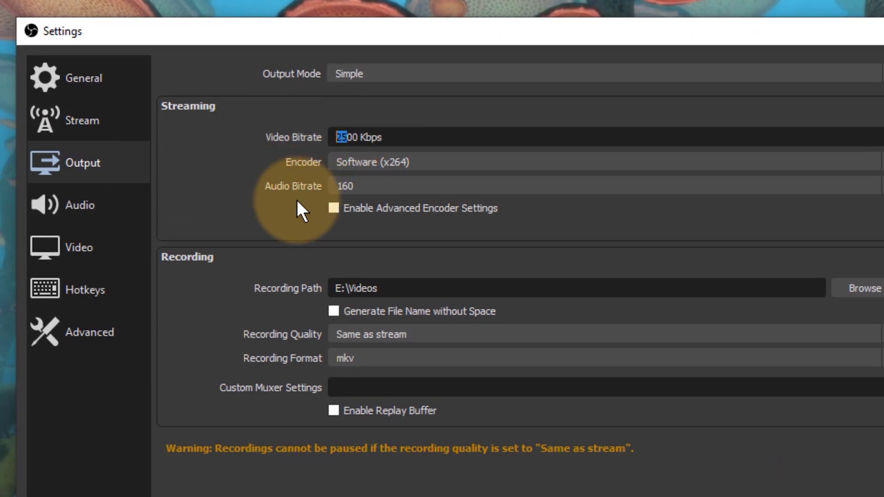
pyautogui.write('50')
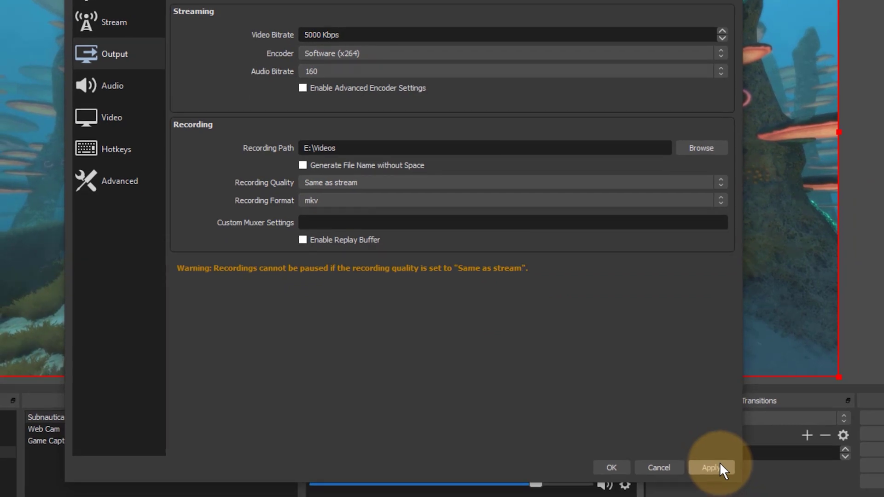
pyautogui.click(717, 465)
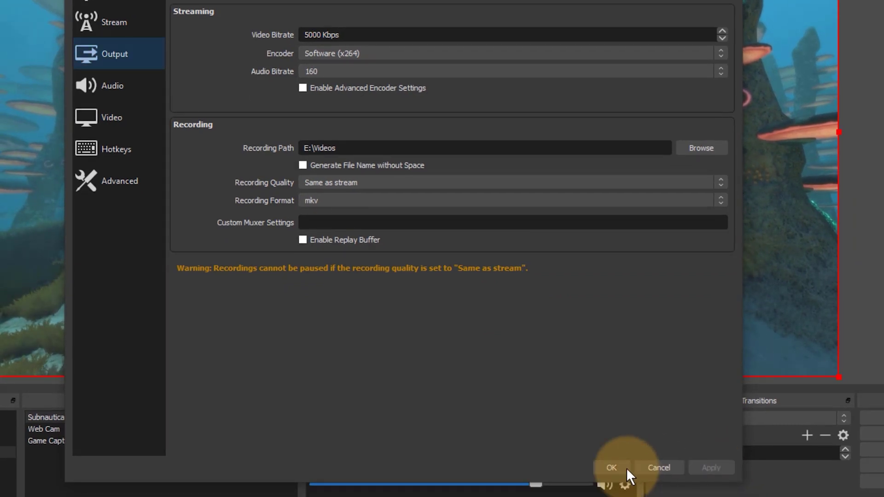